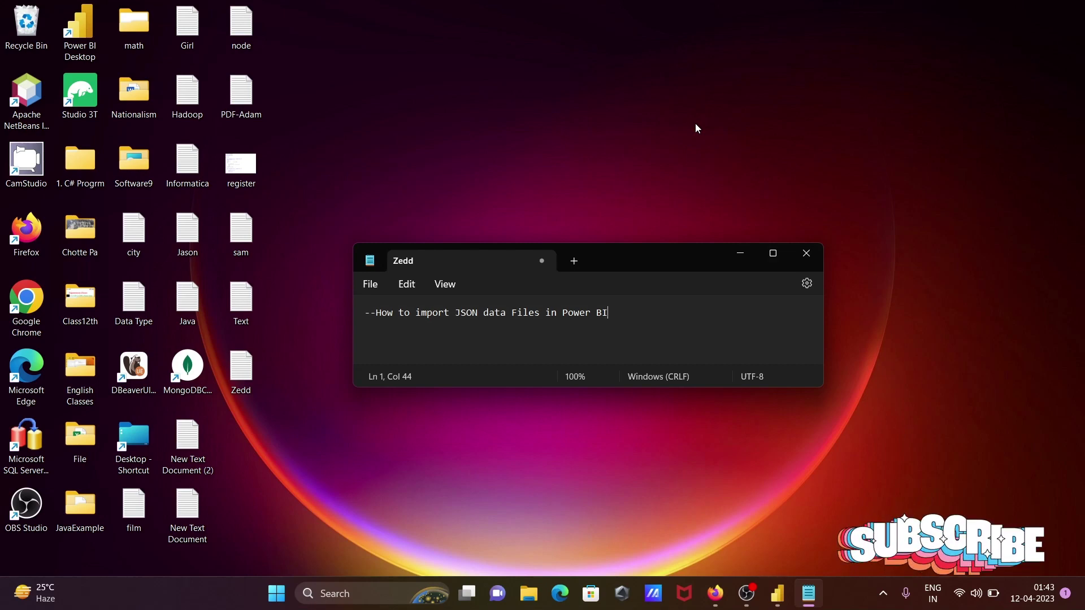
- Minimize the Zedd note and confirm the desktop film file is a 581 KB JSON file
{"action": "left_click", "coordinate": [733, 252]}
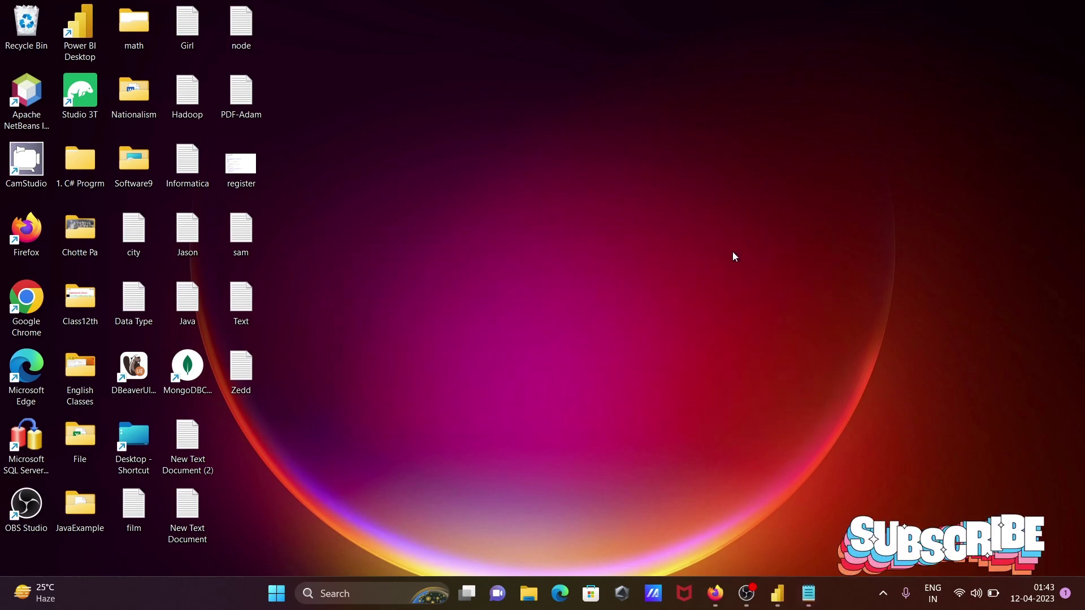
{"action": "right_click", "coordinate": [129, 513]}
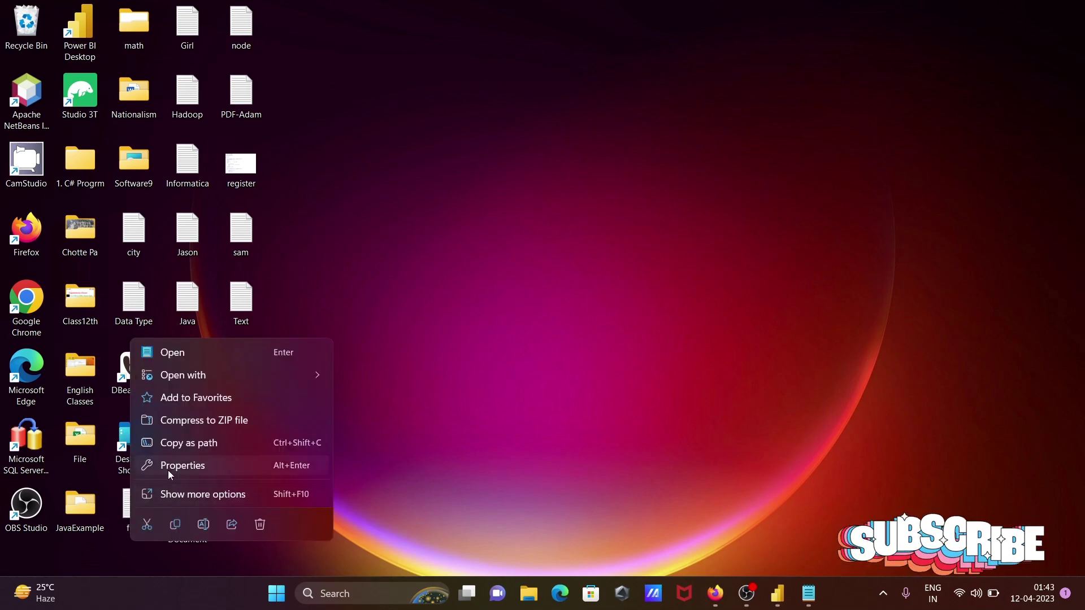
{"action": "left_click", "coordinate": [170, 468]}
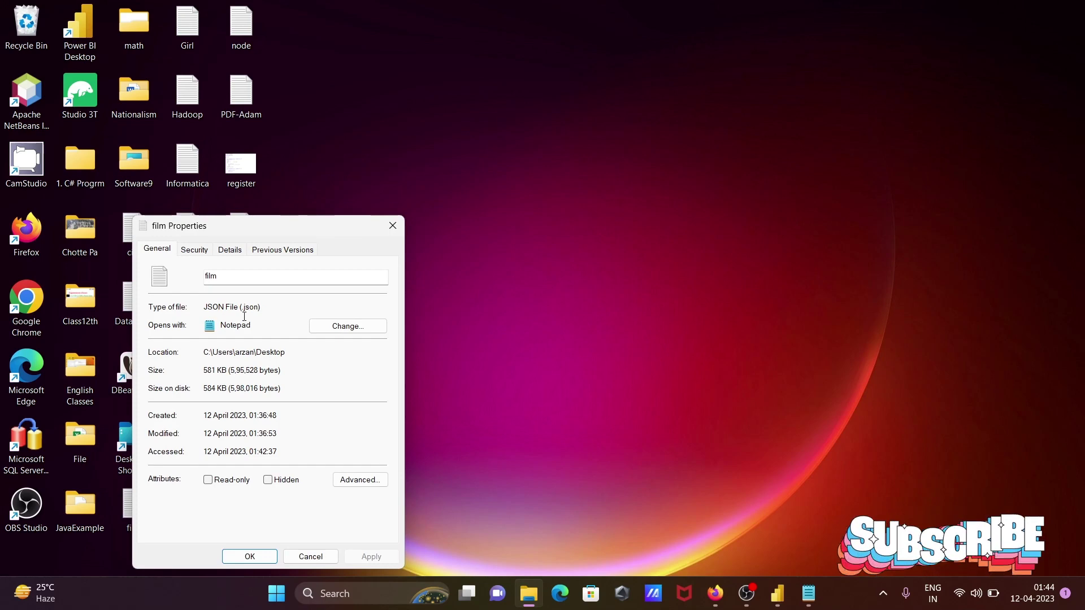
{"action": "left_click", "coordinate": [320, 556]}
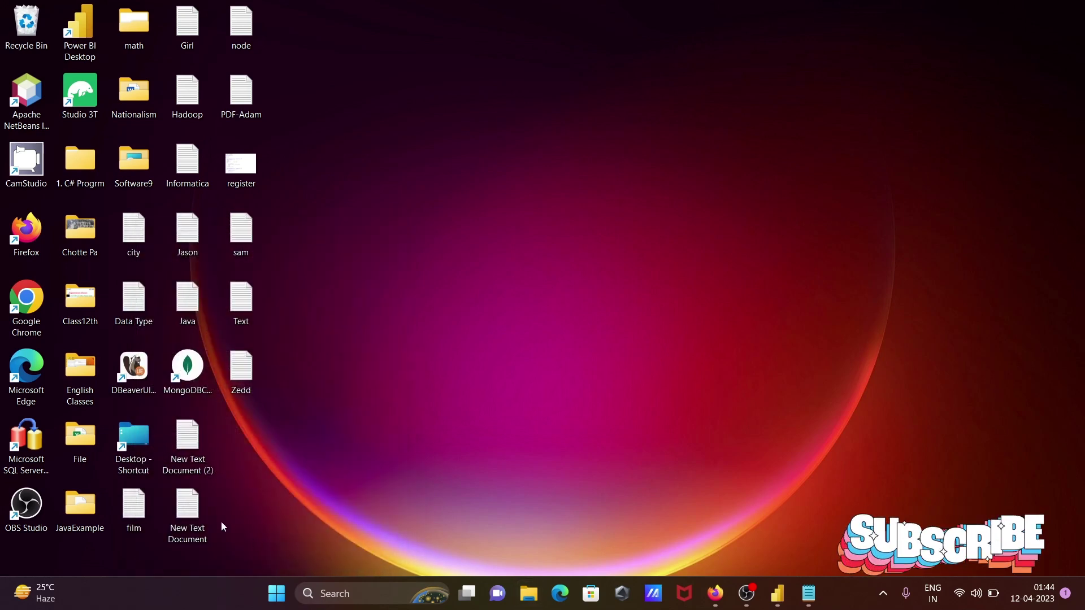
- Open film in a maximized Notepad, browse its JSON film records, then minimize it
{"action": "double_click", "coordinate": [133, 508]}
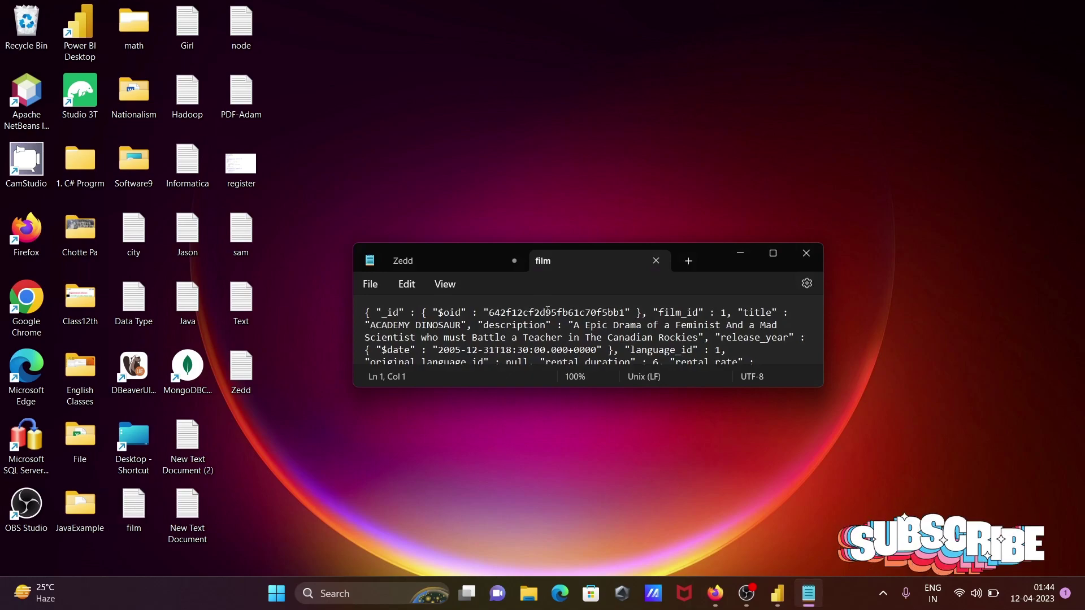
{"action": "left_click", "coordinate": [773, 254]}
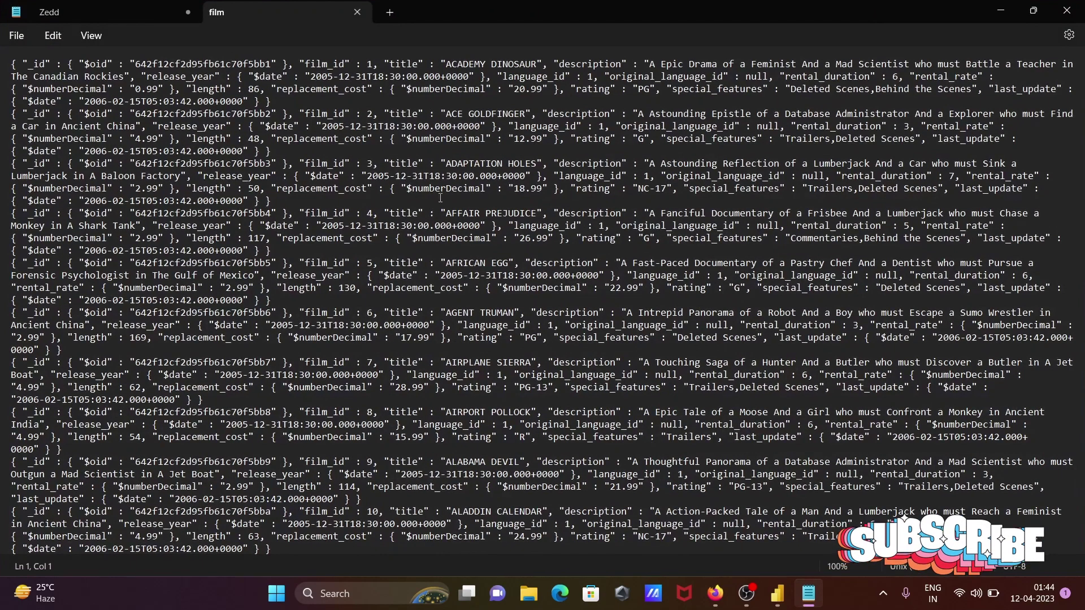
{"action": "key", "text": "Down"}
{"action": "key", "text": "Down"}
{"action": "key", "text": "Down"}
{"action": "key", "text": "Down"}
{"action": "key", "text": "Down"}
{"action": "key", "text": "Down"}
{"action": "key", "text": "Down"}
{"action": "key", "text": "Down"}
{"action": "key", "text": "Down"}
{"action": "key", "text": "Down"}
{"action": "key", "text": "Down"}
{"action": "key", "text": "Down"}
{"action": "key", "text": "Down"}
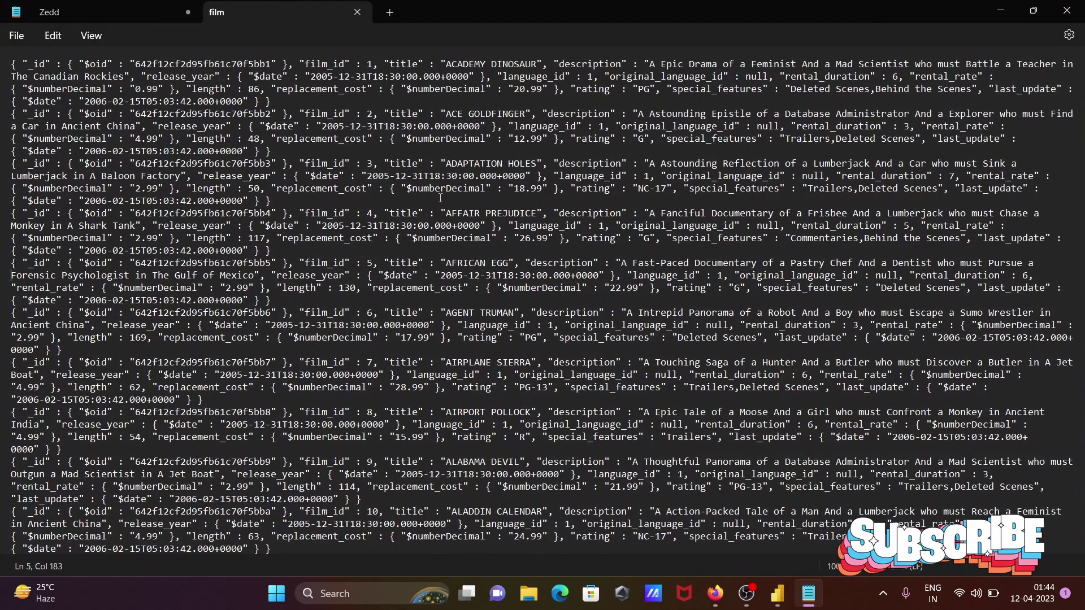
{"action": "key", "text": "Up"}
{"action": "key", "text": "Up"}
{"action": "key", "text": "Up"}
{"action": "key", "text": "Up"}
{"action": "key", "text": "Up"}
{"action": "key", "text": "Up"}
{"action": "key", "text": "Up"}
{"action": "key", "text": "Up"}
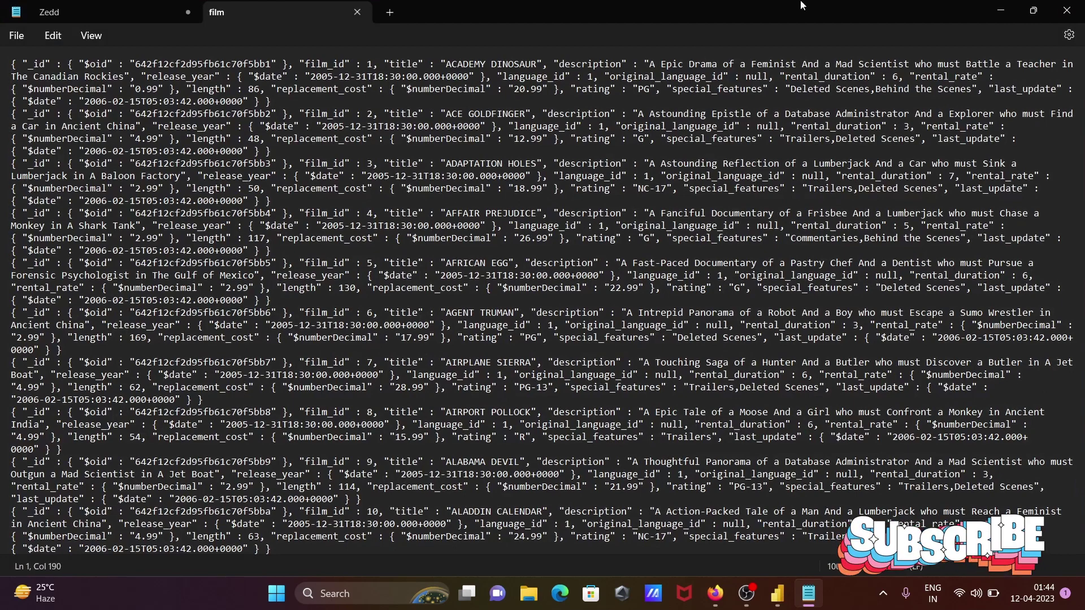
{"action": "left_click", "coordinate": [1009, 9]}
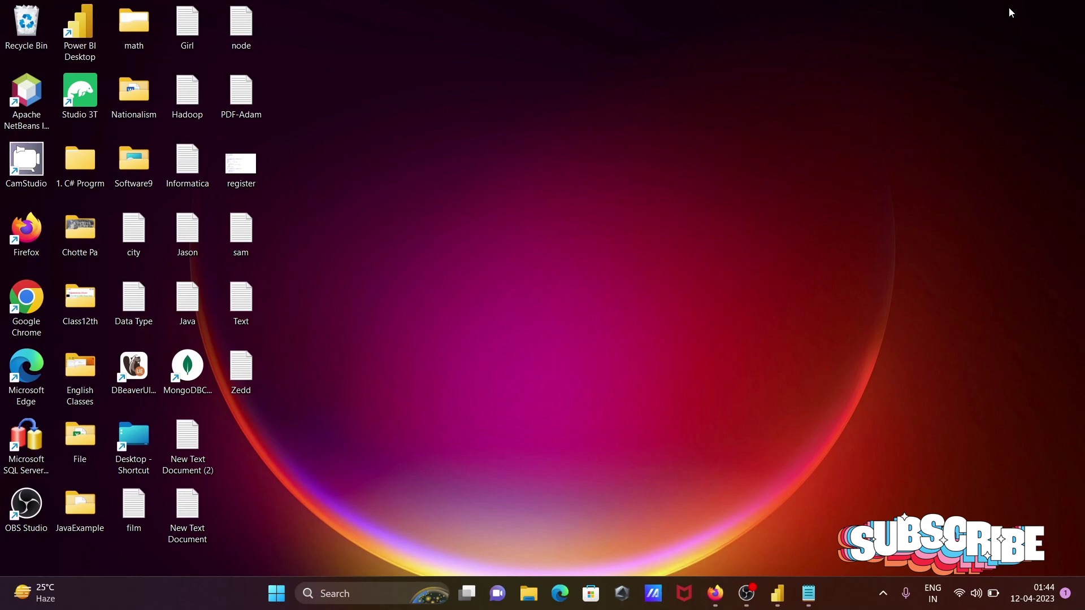
- Restore Power BI Desktop and choose JSON from the full Get data catalogue
{"action": "left_click", "coordinate": [778, 592]}
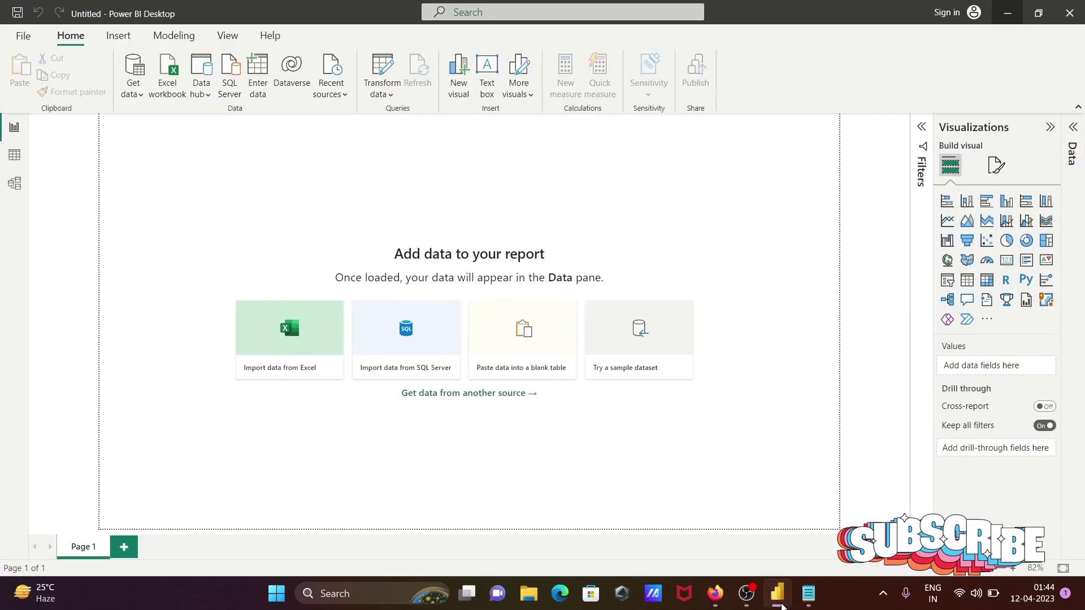
{"action": "left_click", "coordinate": [141, 96]}
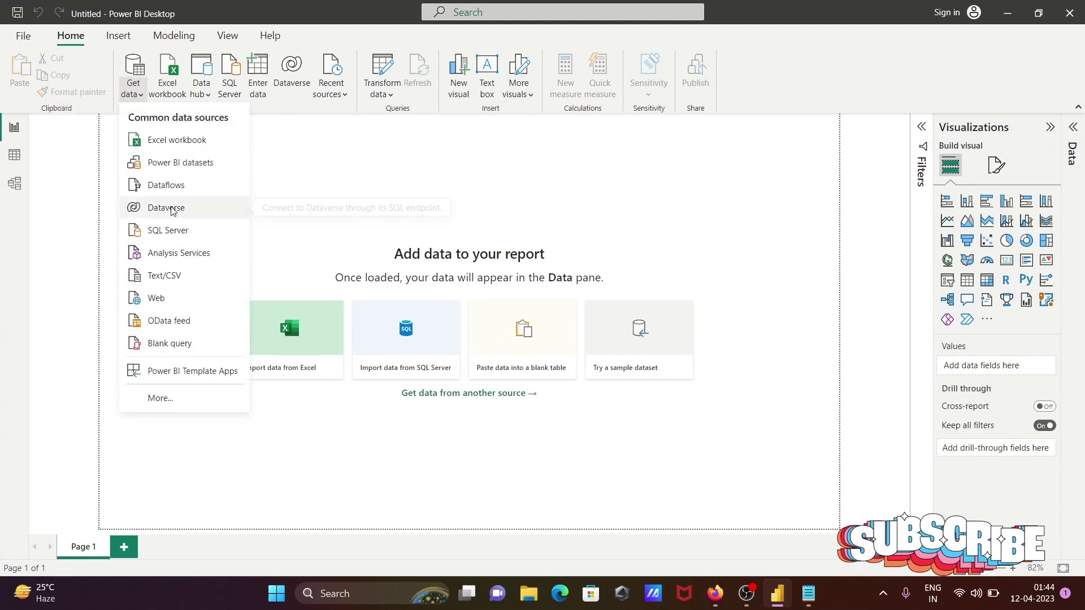
{"action": "left_click", "coordinate": [167, 399]}
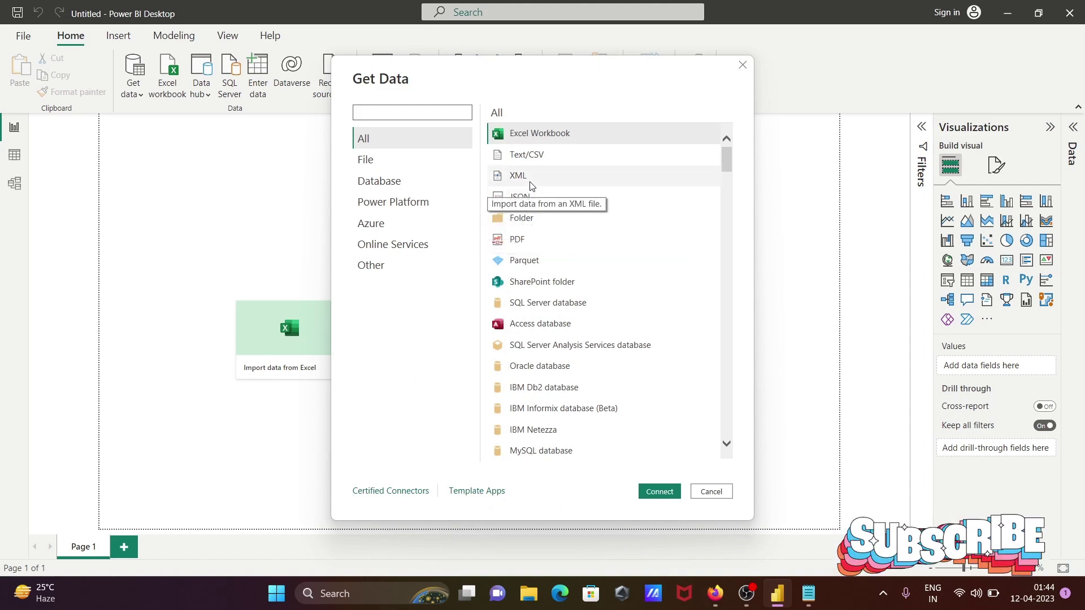
{"action": "left_click", "coordinate": [521, 196]}
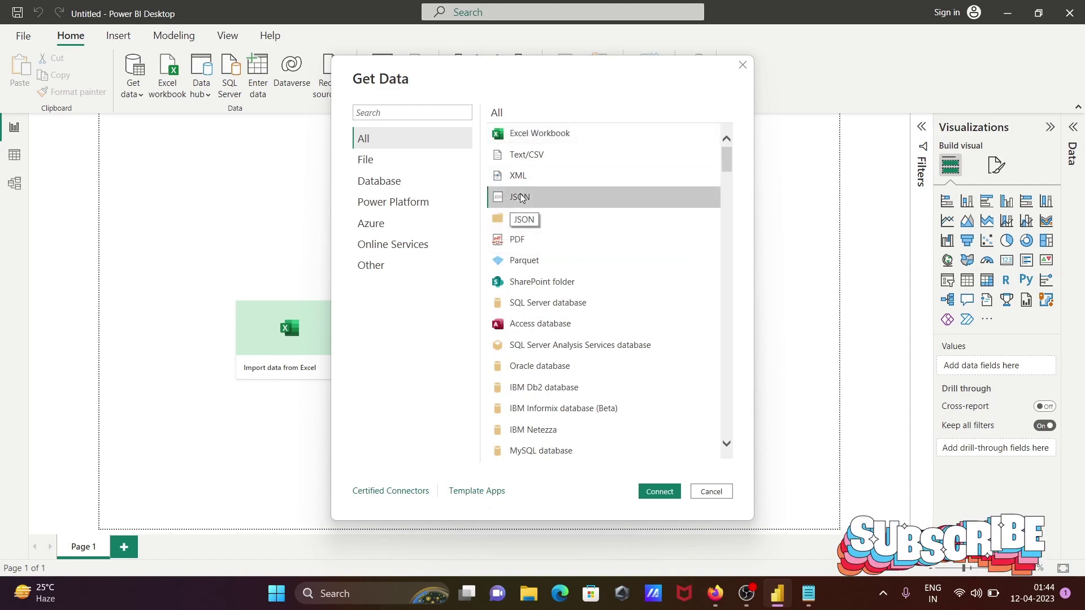
- Connect to the film JSON file and accept Import as the connection mode
{"action": "left_click", "coordinate": [649, 491]}
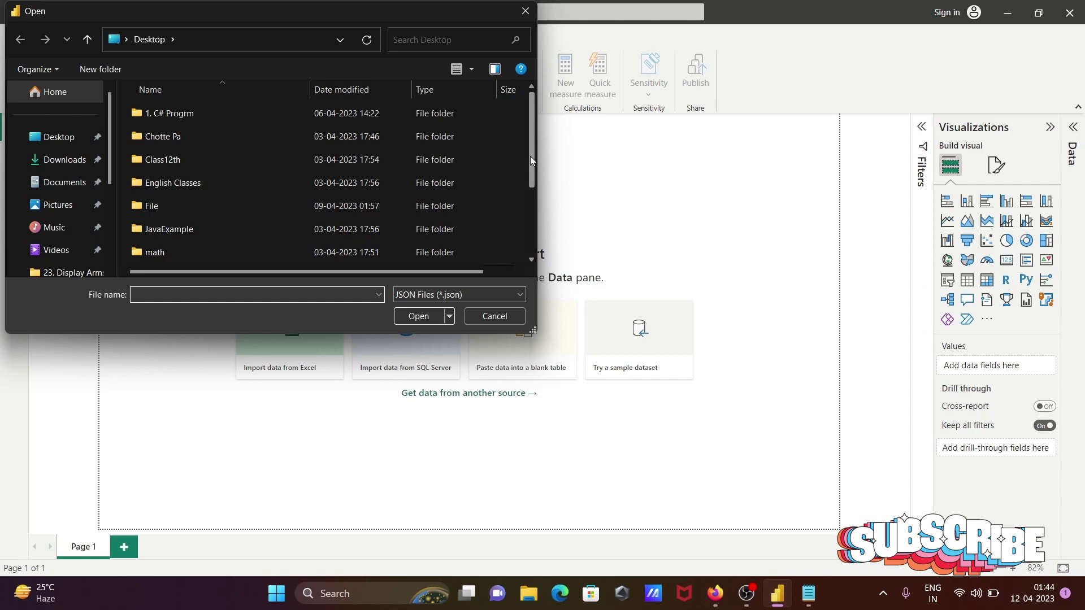
{"action": "left_click_drag", "start_coordinate": [530, 156], "coordinate": [530, 229]}
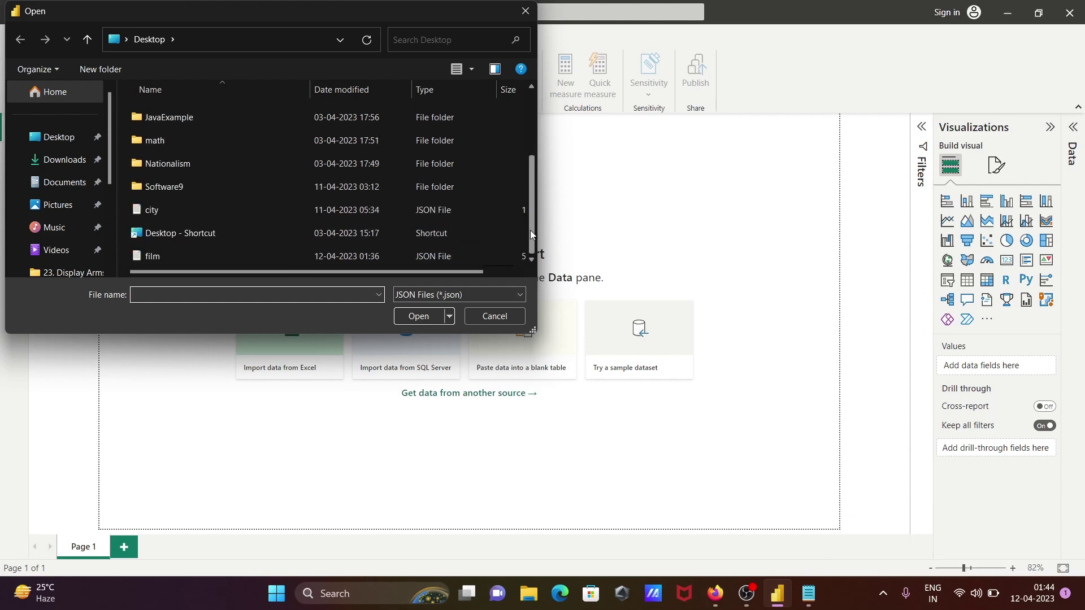
{"action": "left_click", "coordinate": [162, 259]}
{"action": "left_click", "coordinate": [405, 319]}
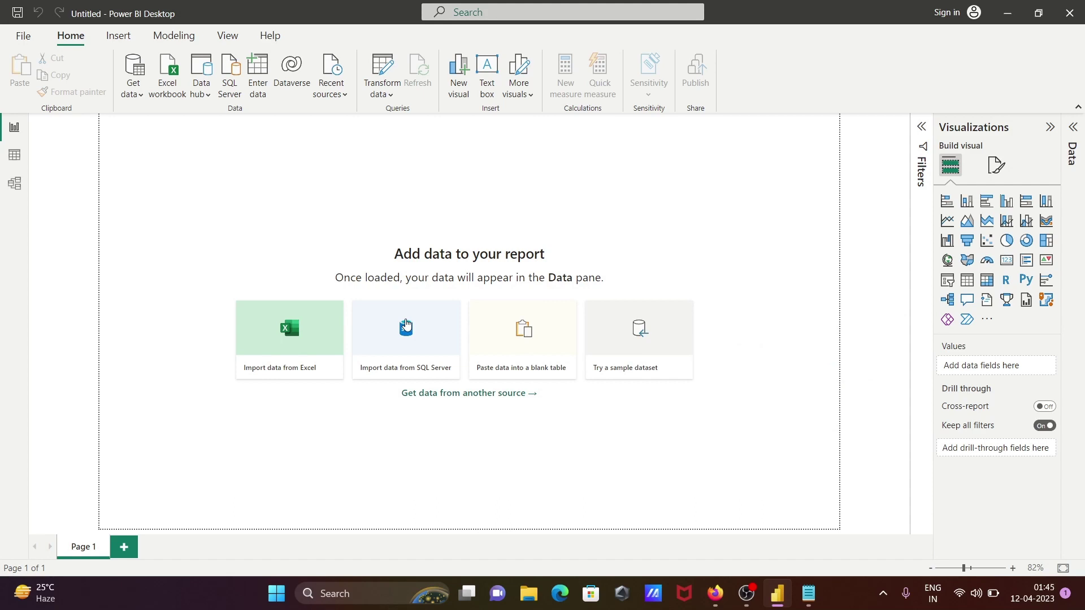
{"action": "left_click", "coordinate": [405, 323]}
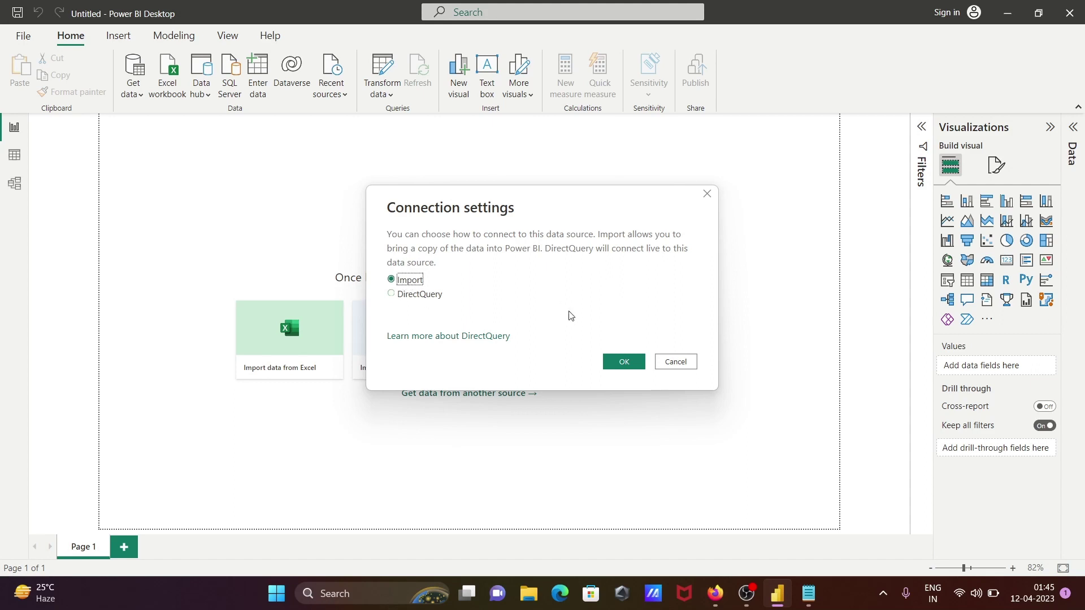
- Confirm the import, then remove the _id.$oid column, leaving 13 columns in the film query
{"action": "left_click", "coordinate": [618, 366]}
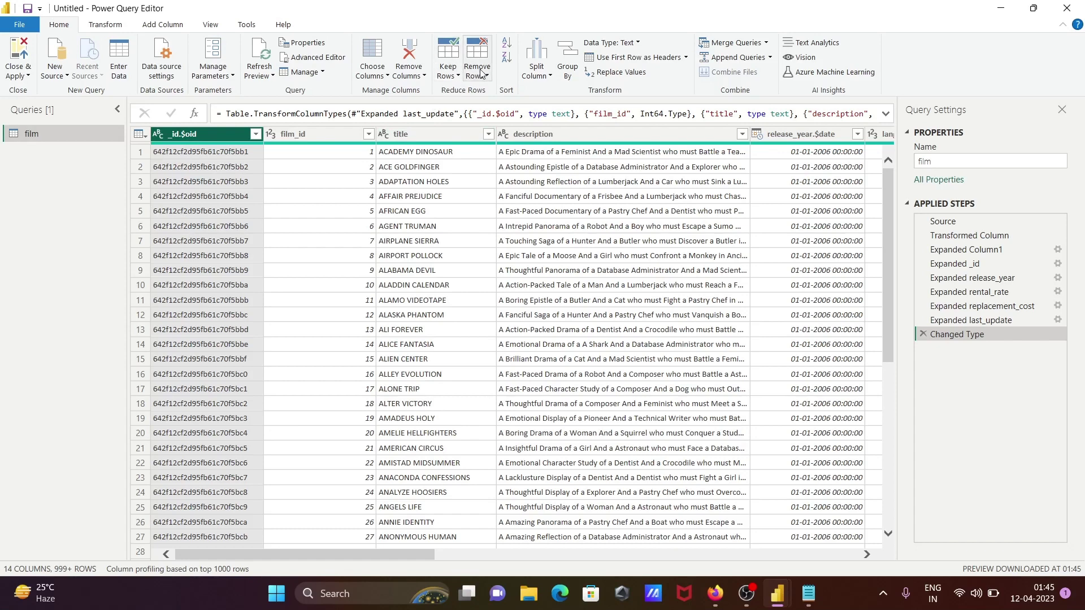
{"action": "left_click", "coordinate": [409, 59]}
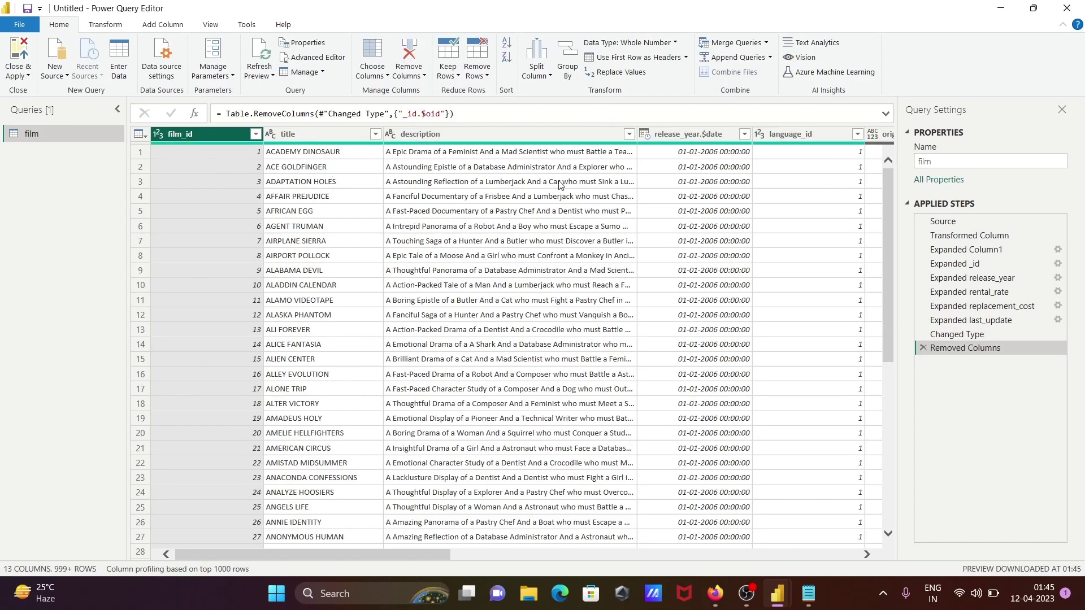
{"action": "mouse_move", "coordinate": [429, 556]}
{"action": "left_mouse_down"}
{"action": "mouse_move", "coordinate": [715, 551]}
{"action": "mouse_move", "coordinate": [756, 538]}
{"action": "mouse_move", "coordinate": [294, 495]}
{"action": "left_mouse_up"}
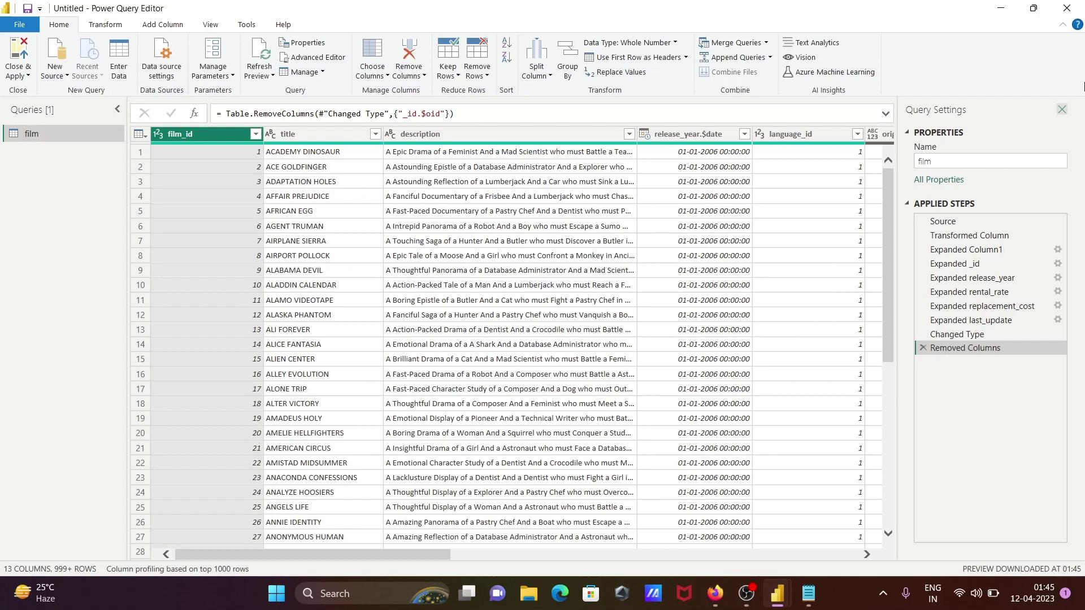
- Close Power Query Editor and apply changes, loading 1,000 film rows into the model
{"action": "left_click", "coordinate": [1065, 9]}
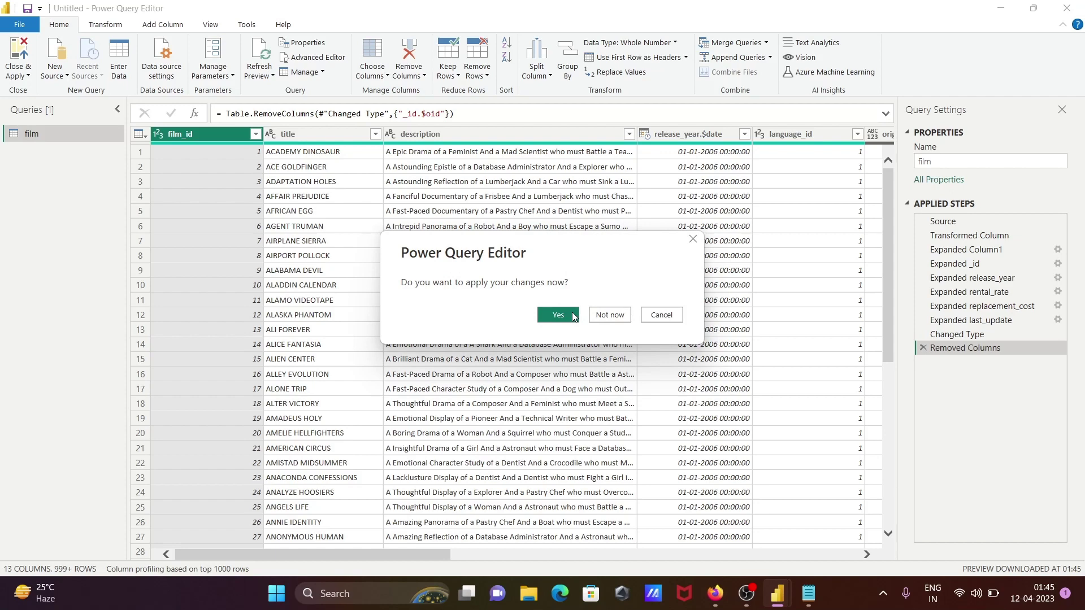
{"action": "left_click", "coordinate": [564, 316]}
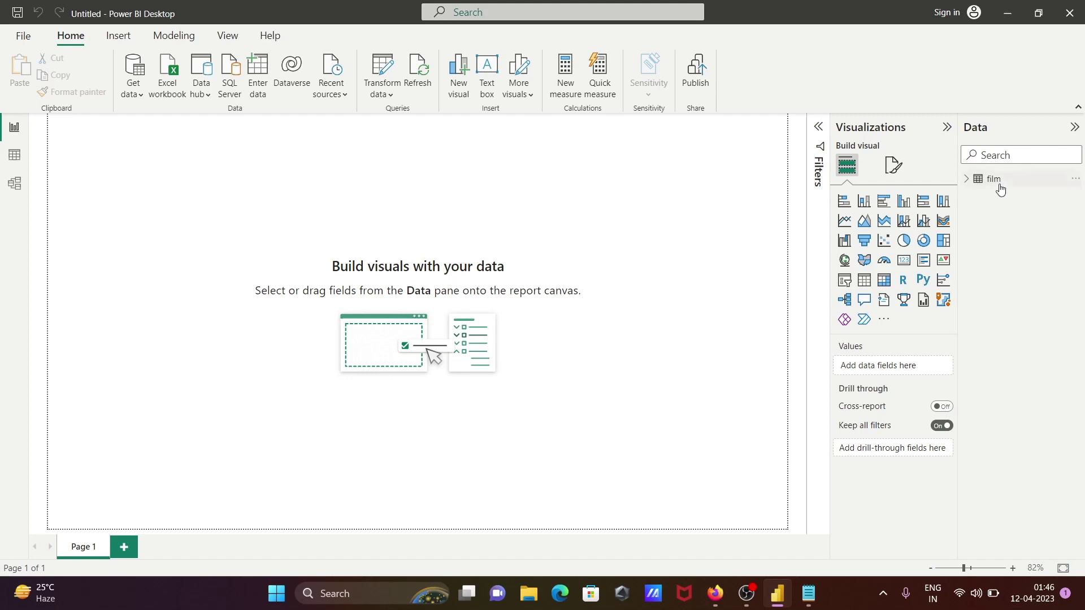
- Chart film_id, language_id and rental_duration sums by last_update.$date, enlarged across the page
{"action": "left_click", "coordinate": [968, 180]}
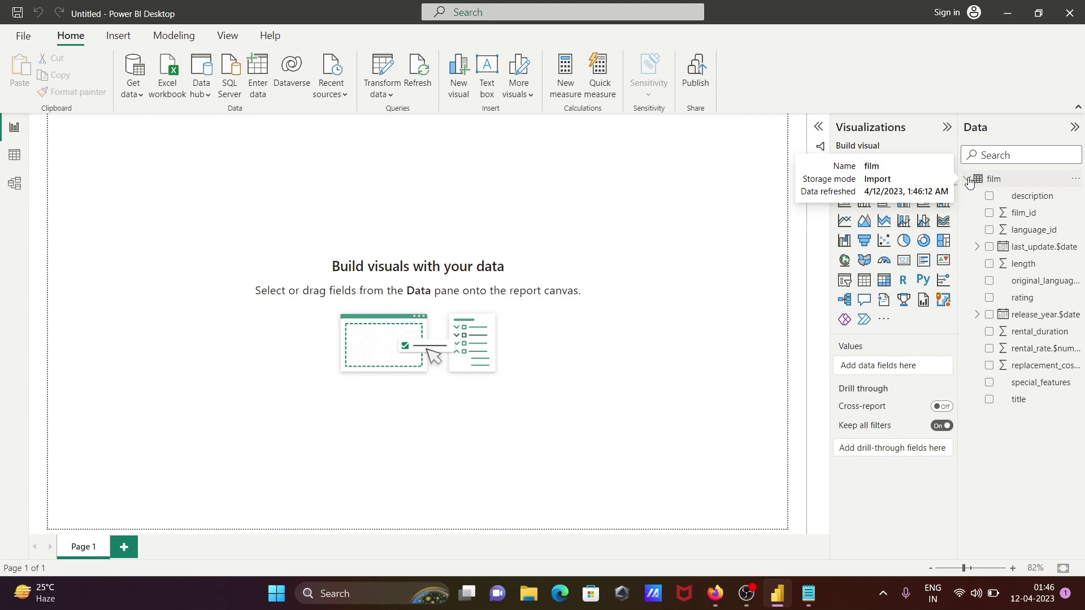
{"action": "left_click", "coordinate": [990, 213]}
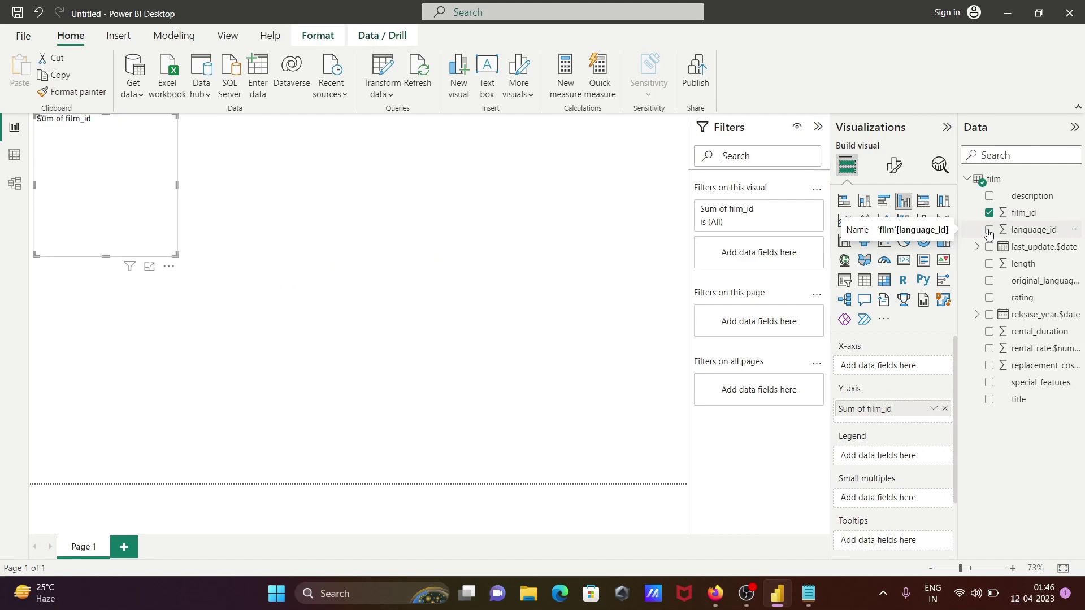
{"action": "left_click", "coordinate": [989, 231]}
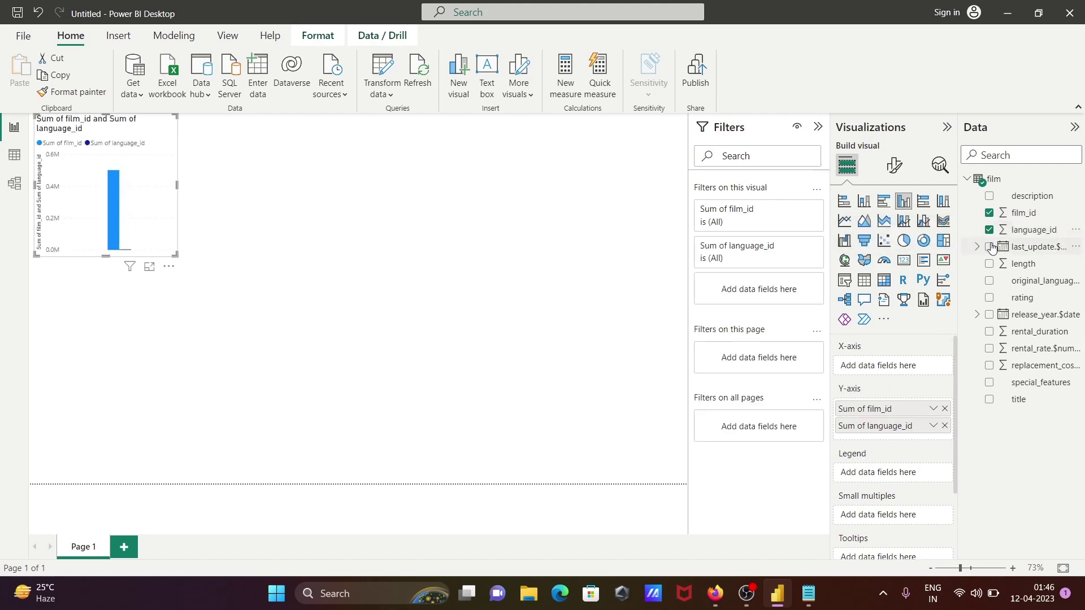
{"action": "left_click", "coordinate": [990, 248]}
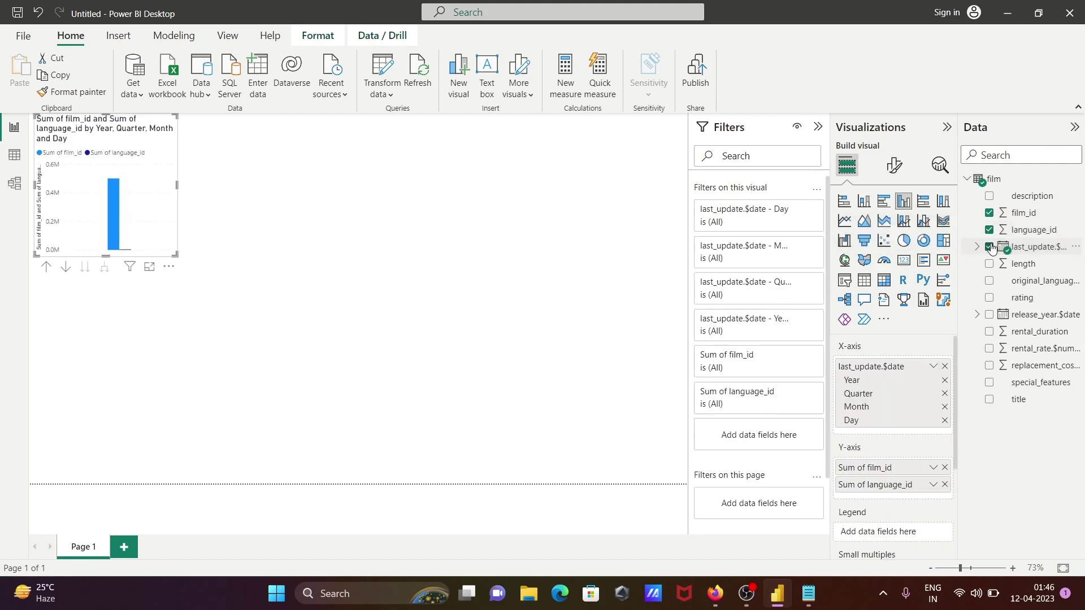
{"action": "left_click", "coordinate": [985, 336]}
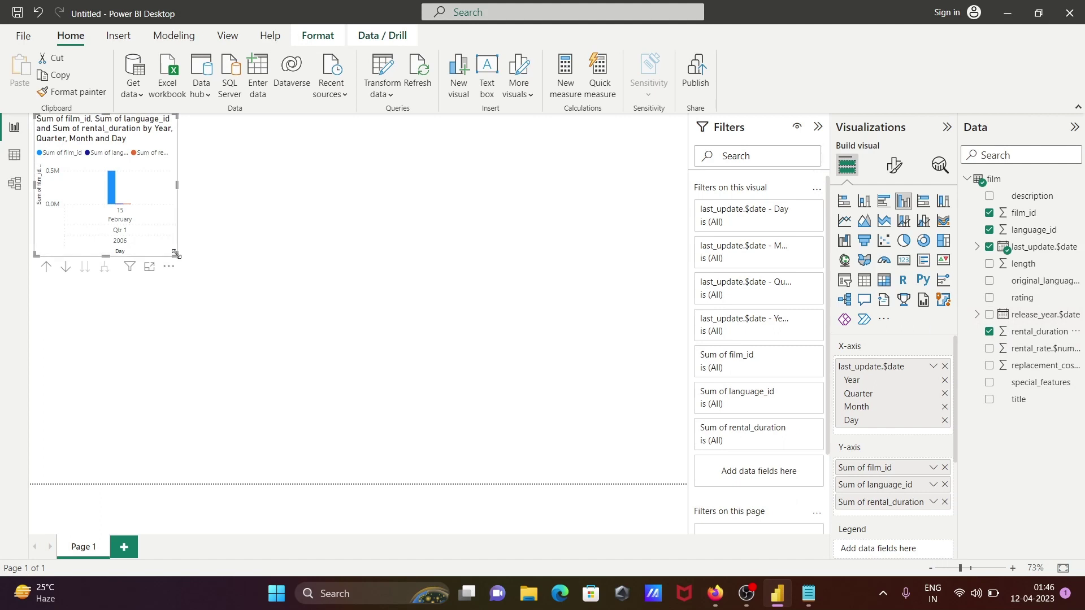
{"action": "left_click_drag", "start_coordinate": [176, 255], "coordinate": [331, 298]}
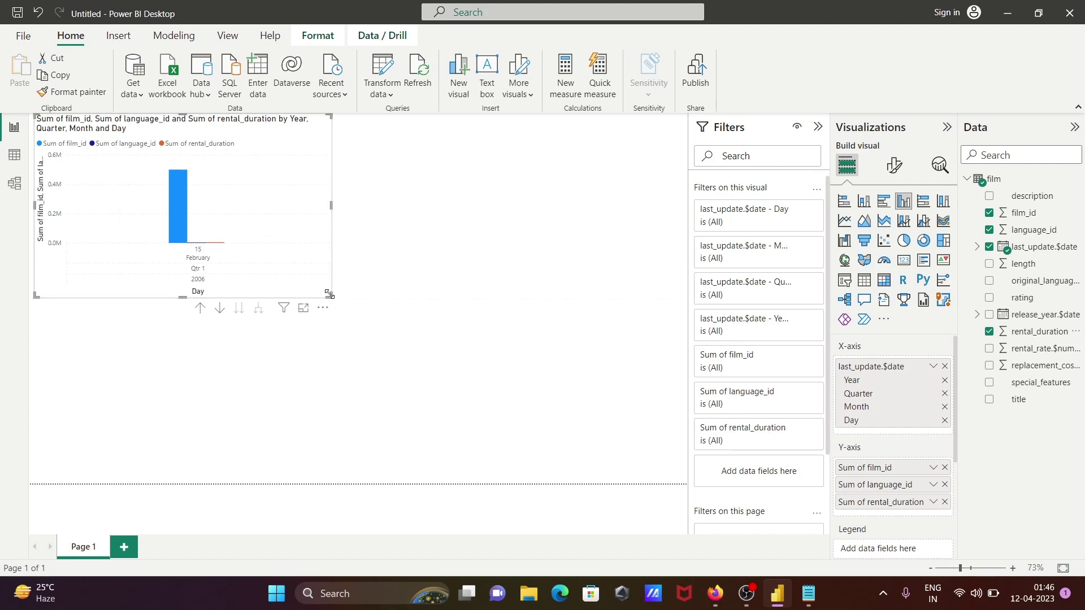
{"action": "left_click_drag", "start_coordinate": [329, 294], "coordinate": [492, 327]}
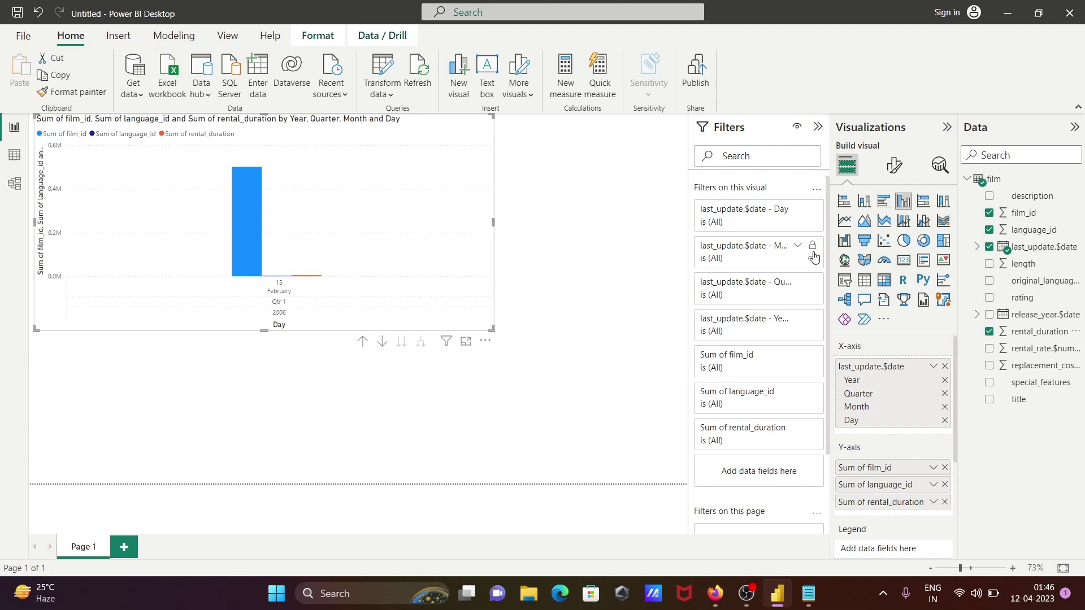
{"action": "left_click", "coordinate": [923, 201]}
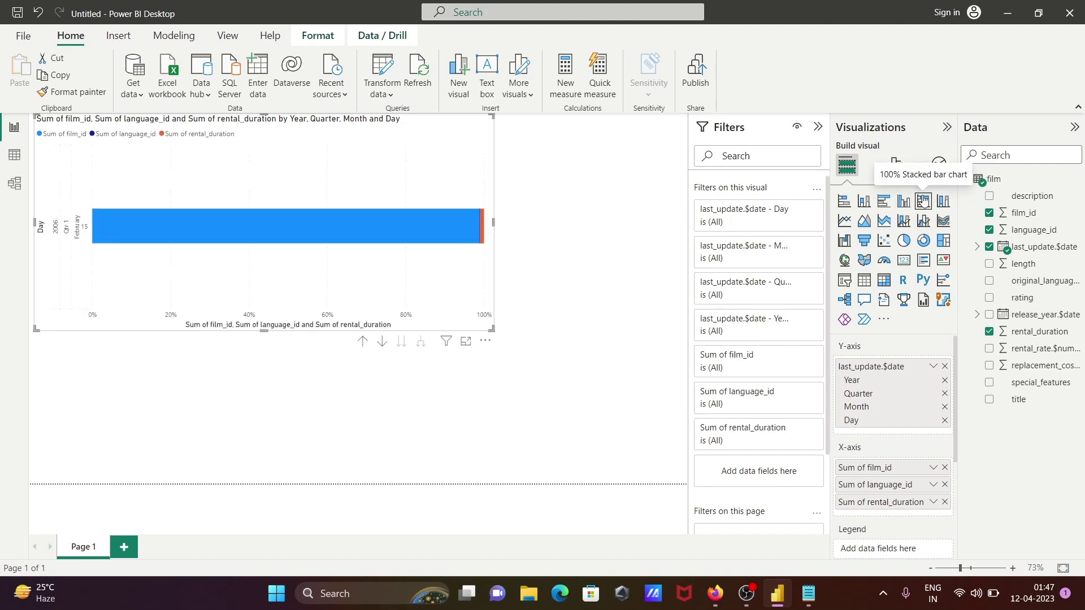
{"action": "left_click", "coordinate": [943, 201]}
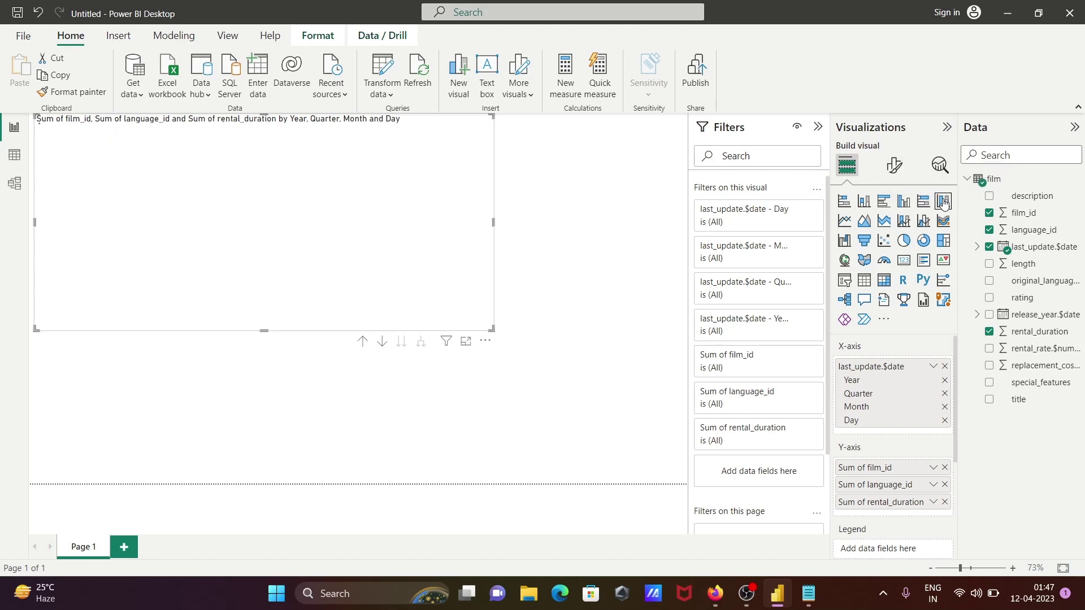
{"action": "left_click", "coordinate": [902, 201]}
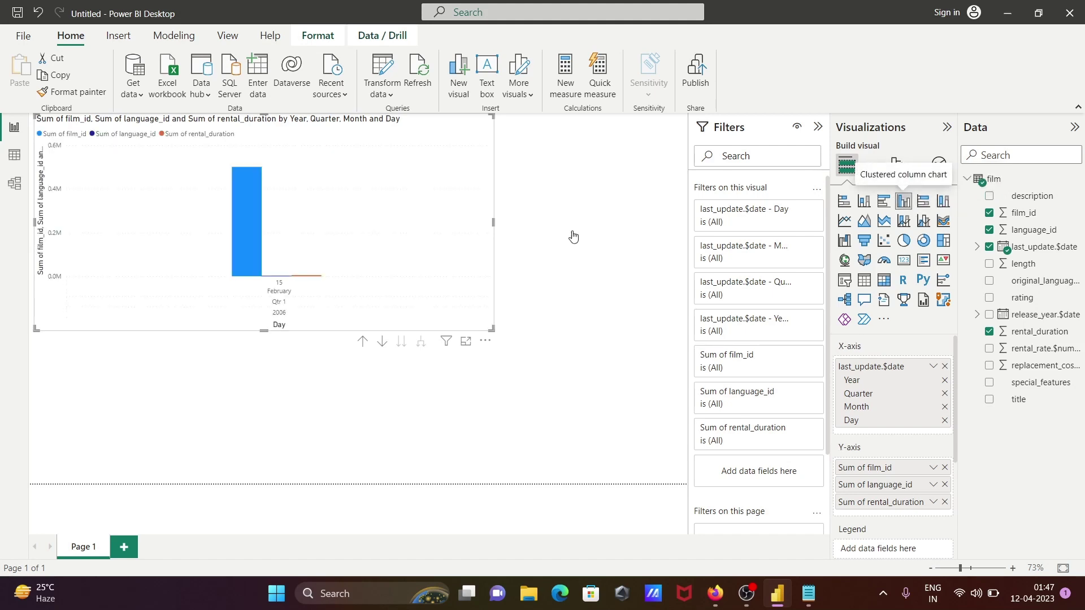